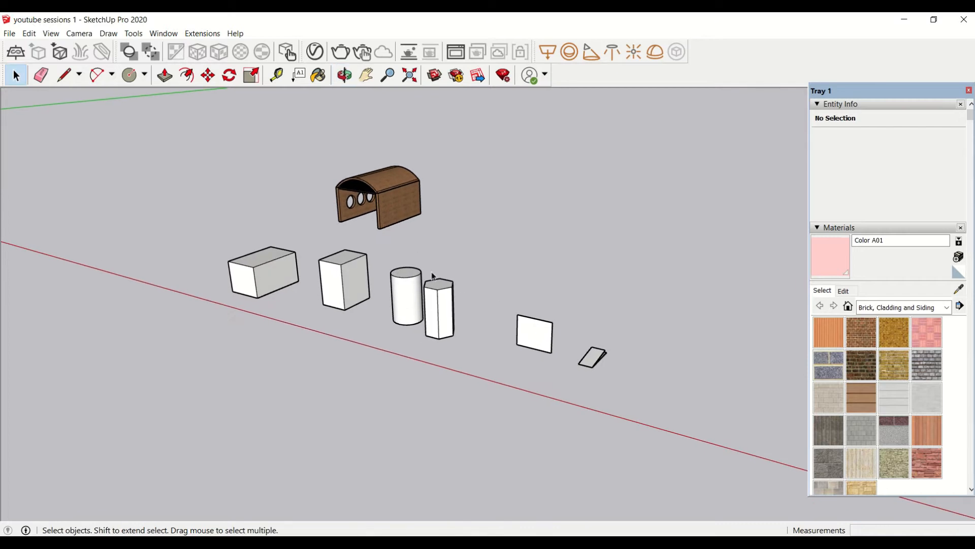
triple_click(410, 307, "ctrl")
left_click(544, 293)
key("ctrl+z")
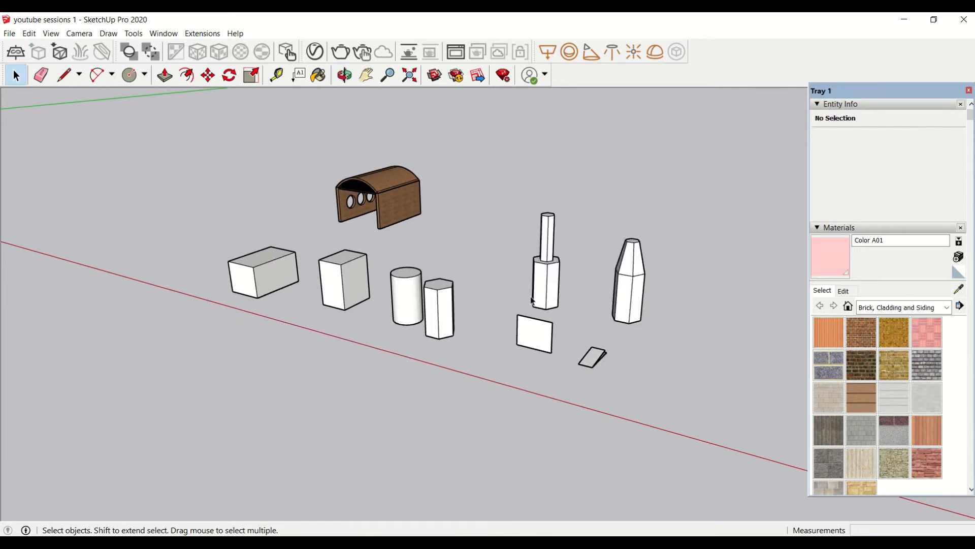
Step: Copy the plain hexagonal prism to the open area beyond the tapered hexagonal shape
scroll(568, 308, "down", 2)
triple_click(484, 320)
key("m")
key("ctrl")
left_click(484, 325)
left_click(680, 330)
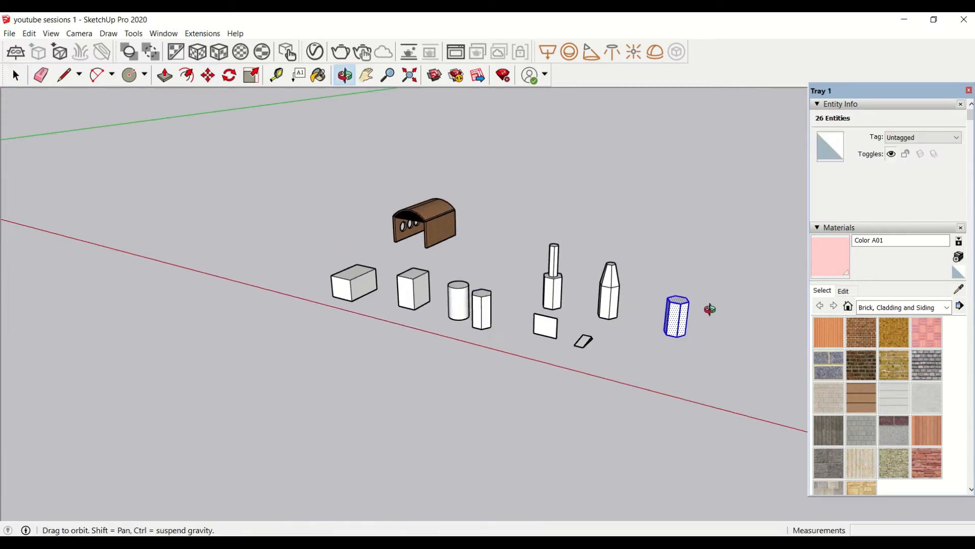
Step: Offset the outline of the copied prism's top face inward to make a smaller concentric hexagon
middle_click_drag(710, 309, 661, 351)
scroll(661, 350, "up", 4)
left_click(186, 75)
left_click(405, 357)
left_click(411, 366)
scroll(412, 367, "up", 2)
middle_click_drag(412, 367, 468, 366)
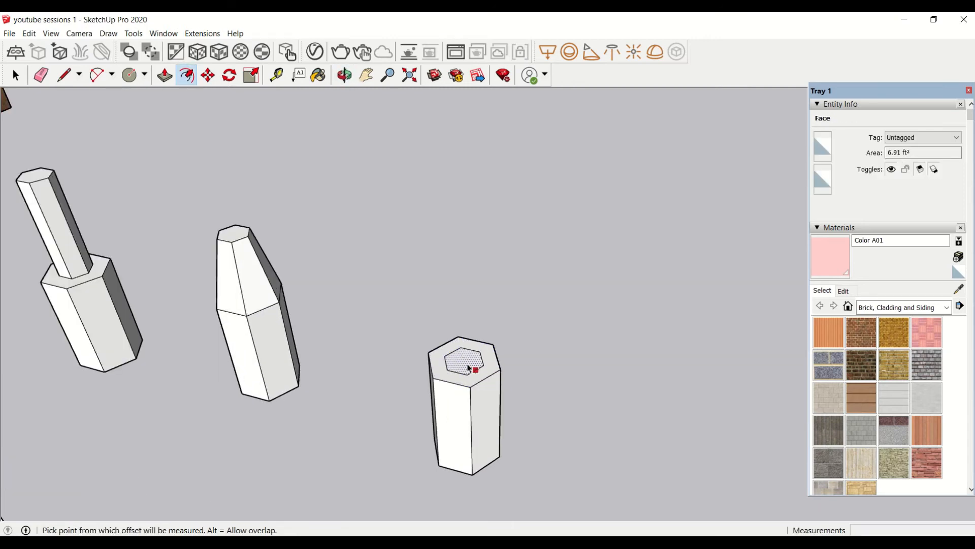
Step: Push/Pull the inner hexagon up 12' 3 1/2" to form a narrow column on the prism
key("space")
key("p")
left_click(465, 362)
left_click(464, 244)
scroll(329, 390, "down", 5)
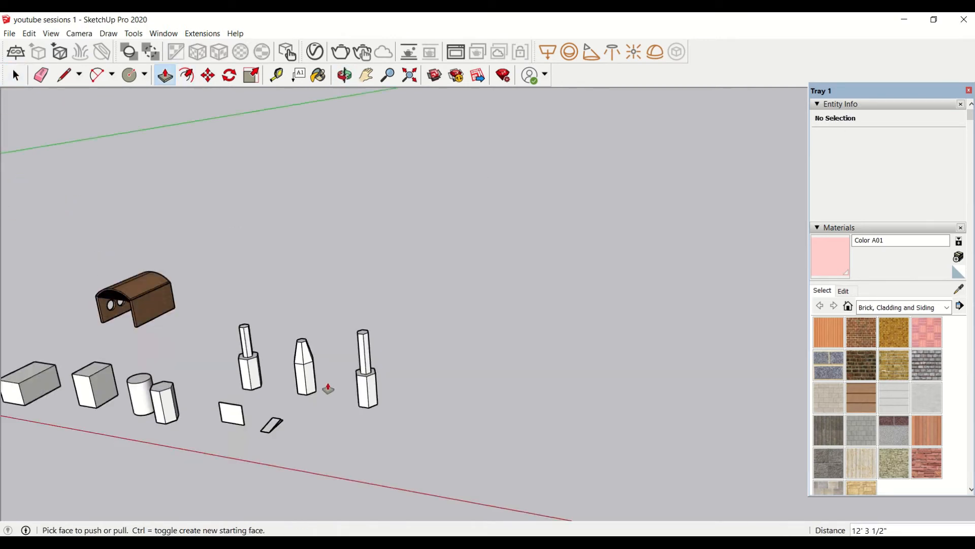
Step: Copy the original plain hexagonal prism to the open area beyond the new stepped column
scroll(153, 416, "up", 2)
triple_click(179, 413)
key("m")
key("ctrl")
left_click(180, 414)
left_click(567, 425)
Step: Offset the top hexagon of the newest prism copy inward to create a smaller hexagon on the face
scroll(612, 423, "up", 4)
left_click(186, 74)
left_click(495, 320)
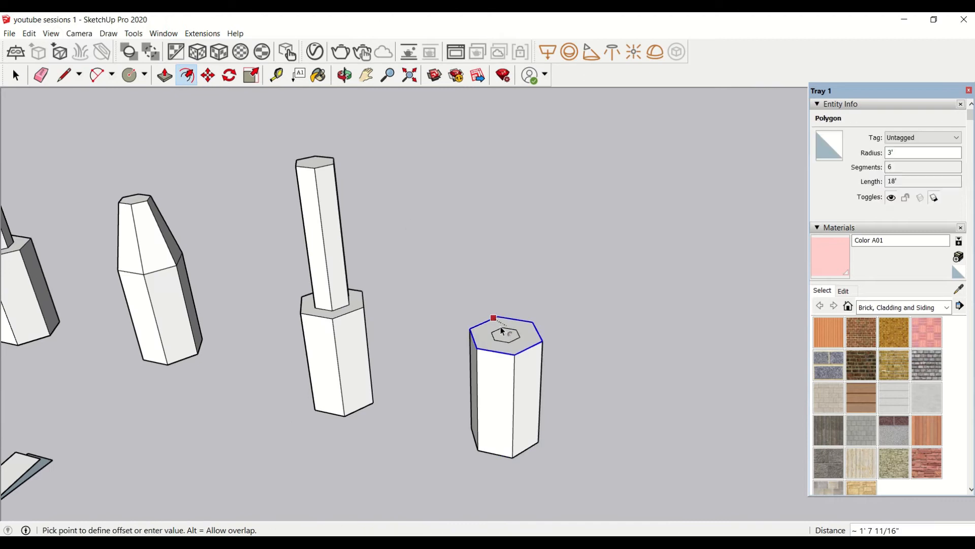
scroll(501, 330, "up", 1)
left_click(503, 326)
Step: Draw lines joining the outer corners of the prism's top face to the matching corners of the inner hexagon
left_click(64, 75)
left_click(484, 333)
left_click(497, 315)
left_click(501, 326)
left_click(527, 340)
left_click(547, 343)
key("space")
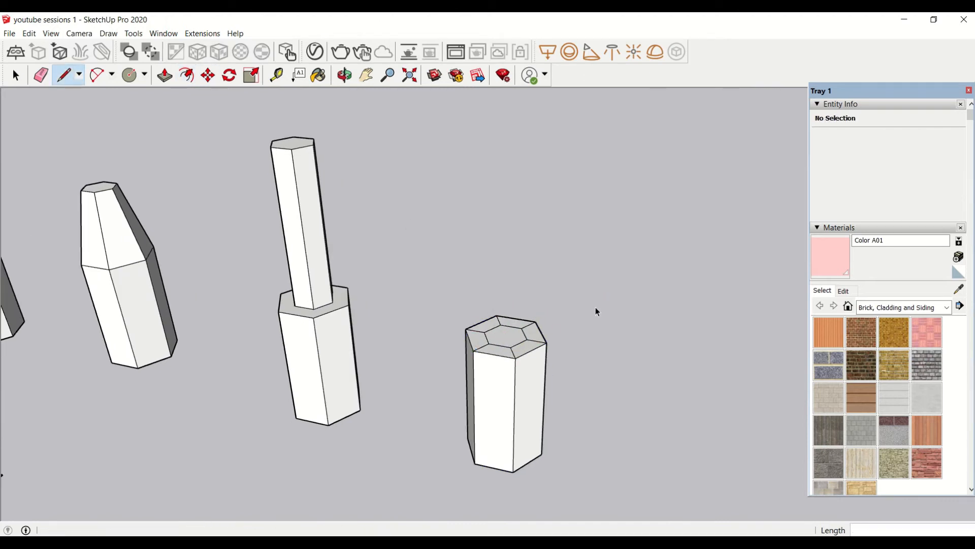
Step: Raise the inner hexagonal face 12' 3 1/2" so the prism's upper part tapers
left_click(505, 337)
key("p")
left_click(504, 337)
left_click(505, 174)
scroll(503, 309, "down", 3)
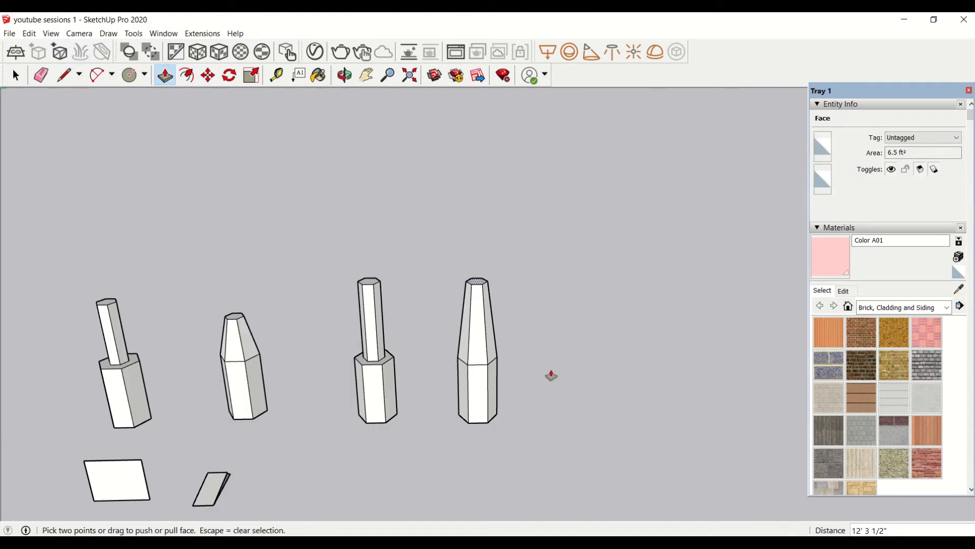
Step: Copy the plain hexagonal prism to the open area beside the newly tapered shape
scroll(551, 381, "down", 4)
key("space")
triple_click(371, 433)
key("m")
left_click_drag(370, 434, 540, 416, "ctrl")
middle_click_drag(540, 417, 533, 425)
Step: Offset the outline of the latest copy's top face inward to form an inner hexagon
scroll(551, 418, "up", 6)
key("f")
left_click(452, 299)
left_click(465, 309)
Step: Move the inner hexagonal face straight up to give the latest prism copy a tapered upper part
key("m")
left_click(492, 325)
left_click(487, 274)
scroll(447, 171, "down", 4)
scroll(464, 269, "up", 3)
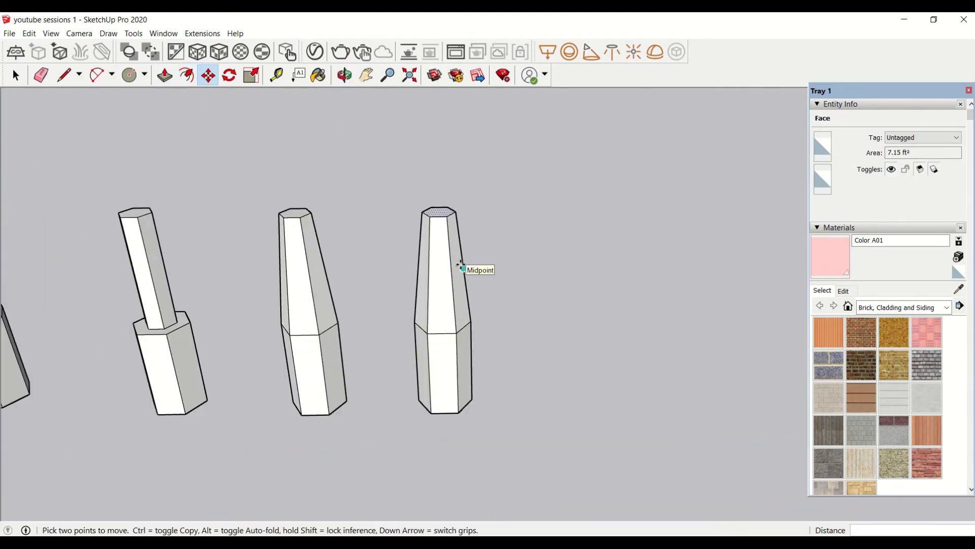
key("space")
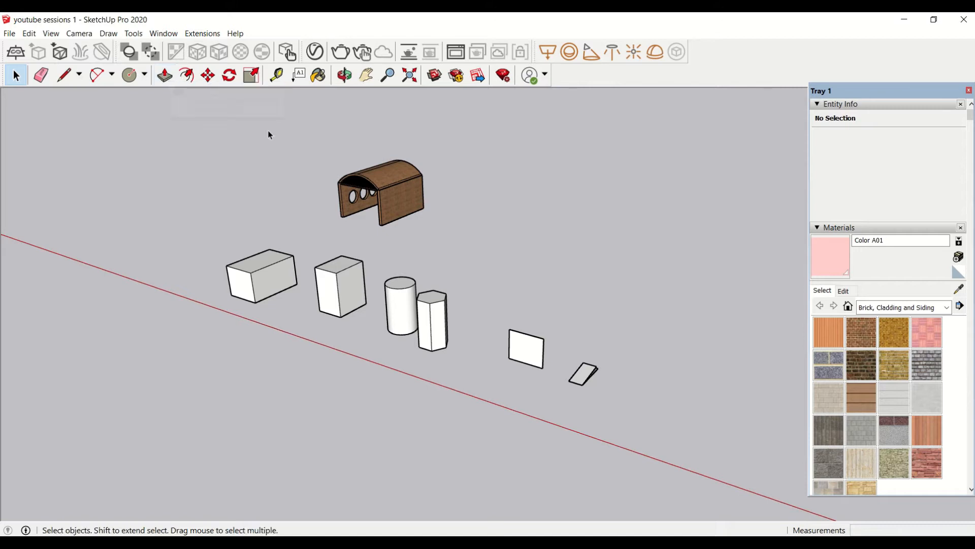
middle_click_drag(413, 196, 388, 214)
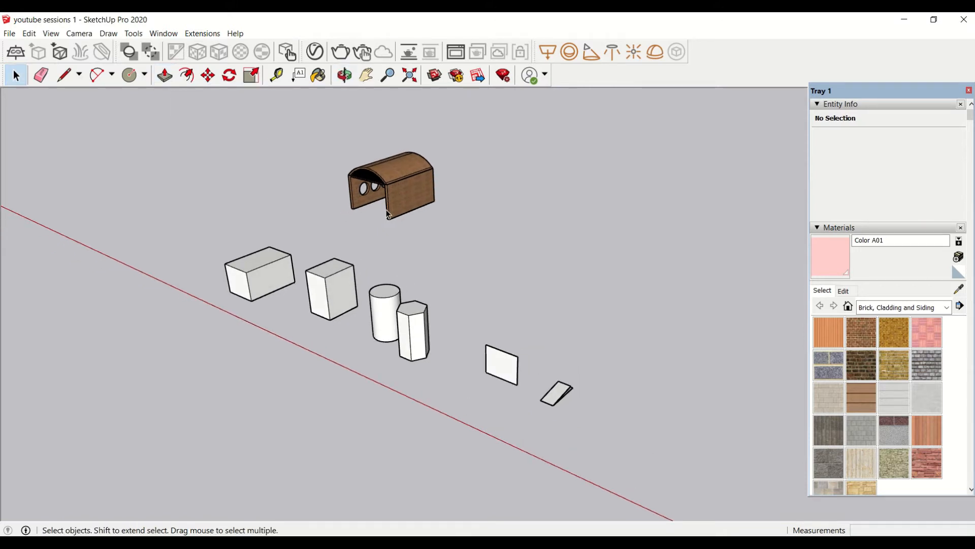
middle_click_drag(388, 215, 411, 245)
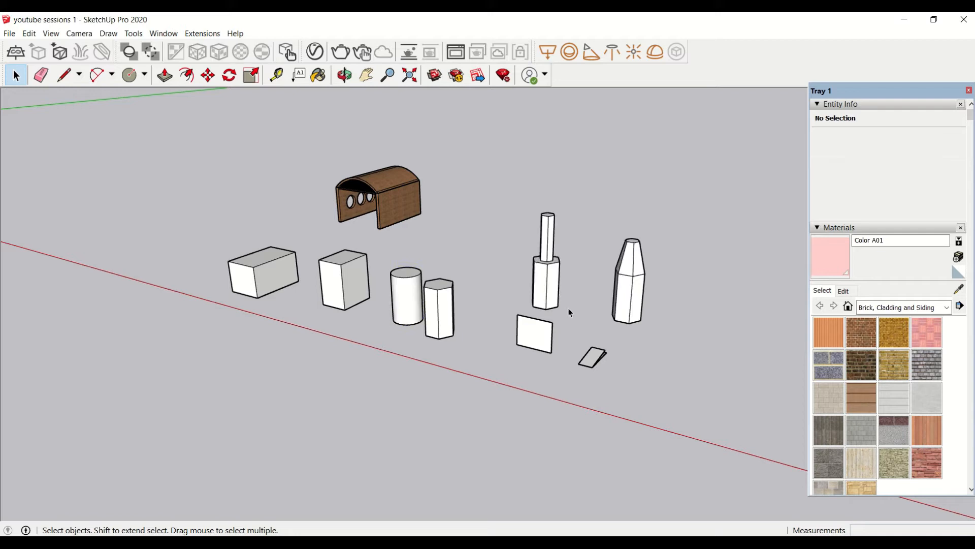
Step: Copy the plain hexagonal prism about 54' 8" away, beyond the tapered hexagonal shape
scroll(570, 313, "down", 2)
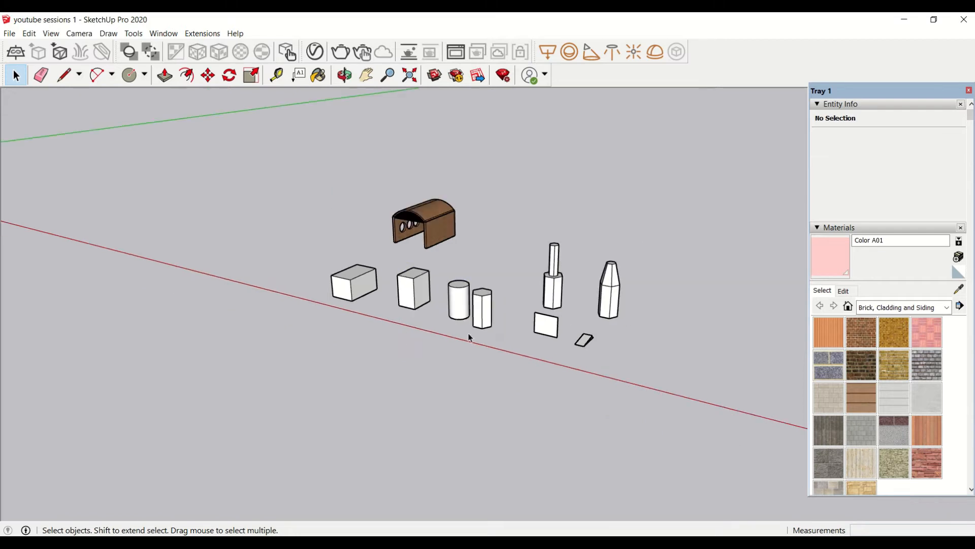
triple_click(489, 321)
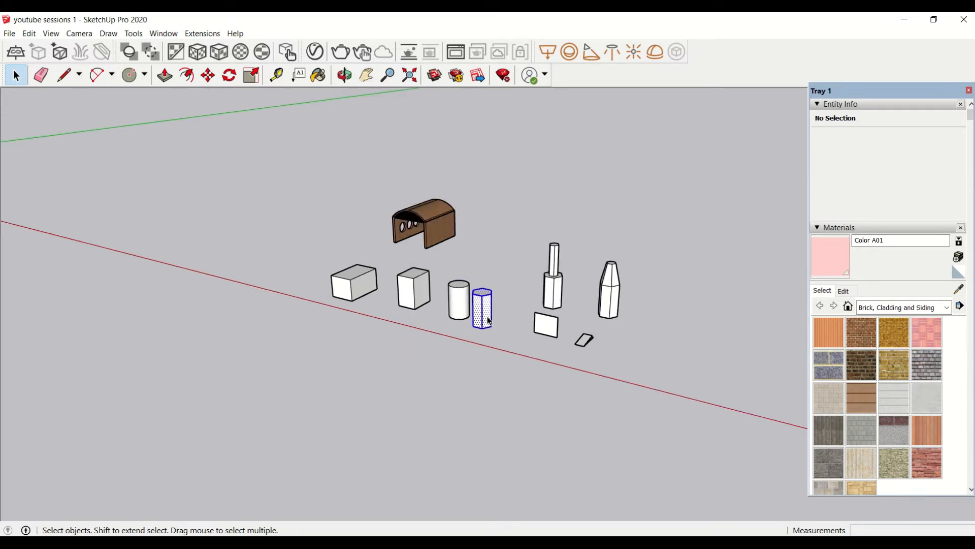
key("m")
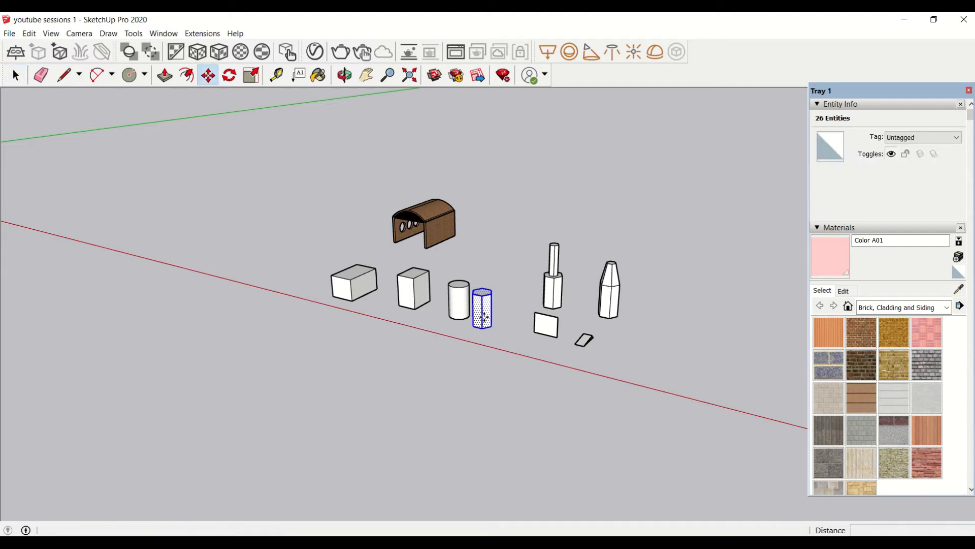
left_click(483, 328)
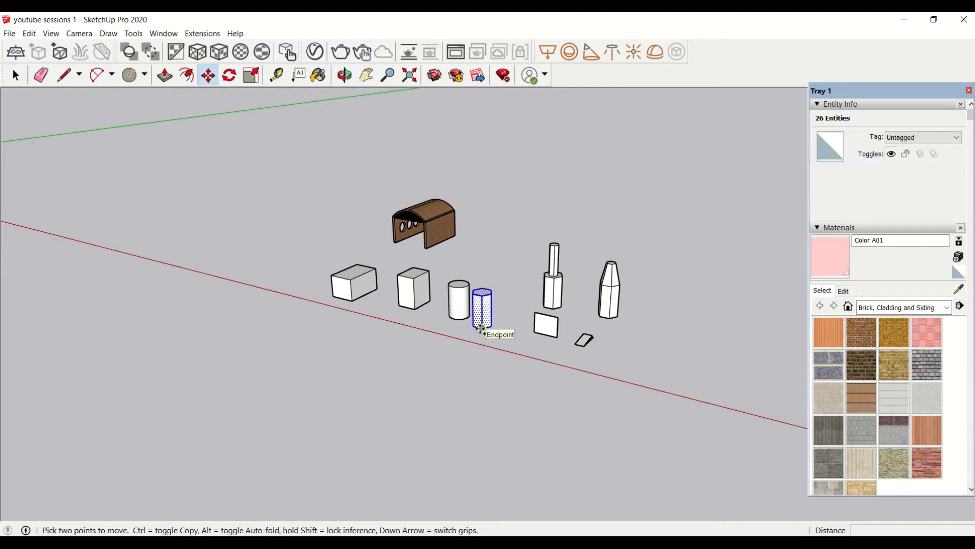
key("ctrl")
left_click(678, 335)
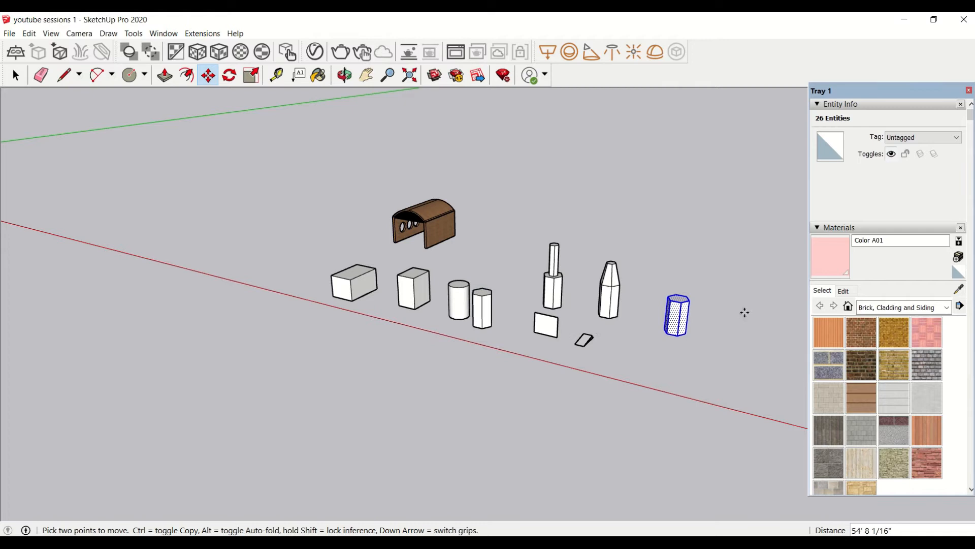
Step: Offset the top face of the copied hexagonal prism inward to create a smaller hexagon, and leave the Offset tool
key("o")
left_click_drag(708, 315, 427, 323, "shift")
scroll(429, 317, "up", 5)
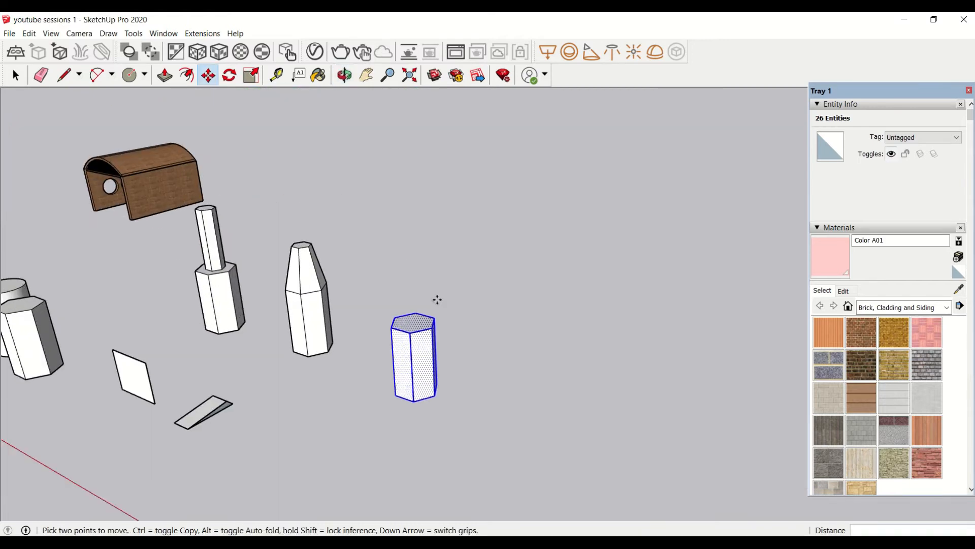
scroll(425, 332, "down", 6)
middle_click_drag(427, 322, 427, 358)
key("m")
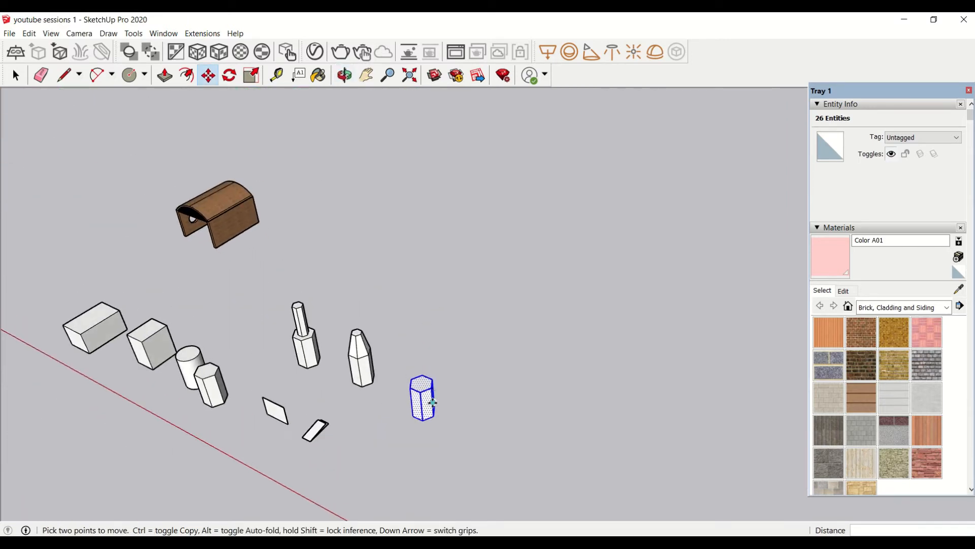
scroll(433, 403, "up", 3)
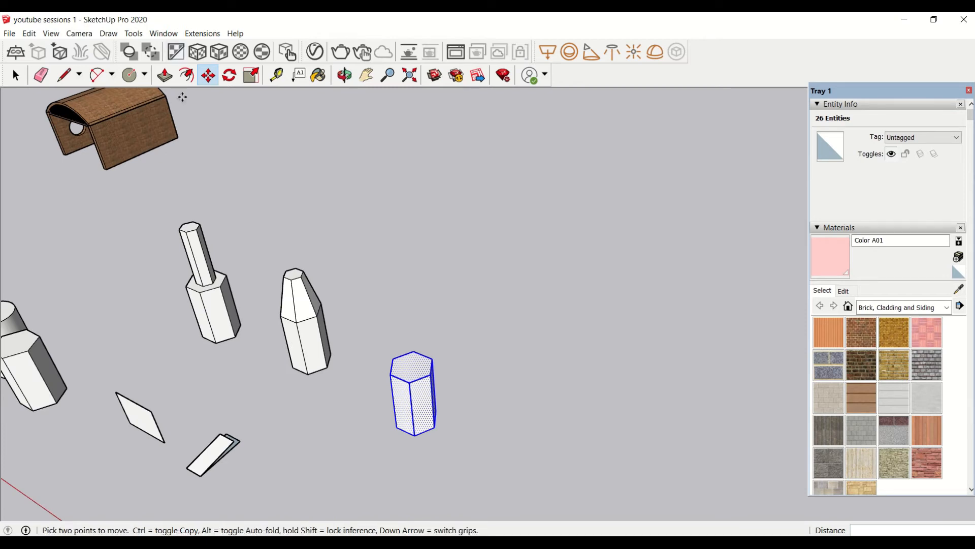
left_click(186, 76)
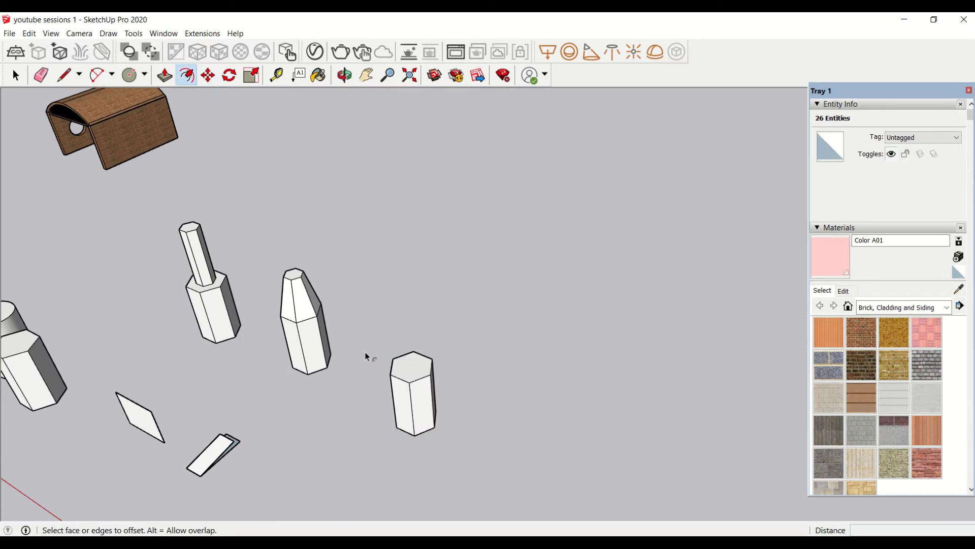
left_click(409, 362)
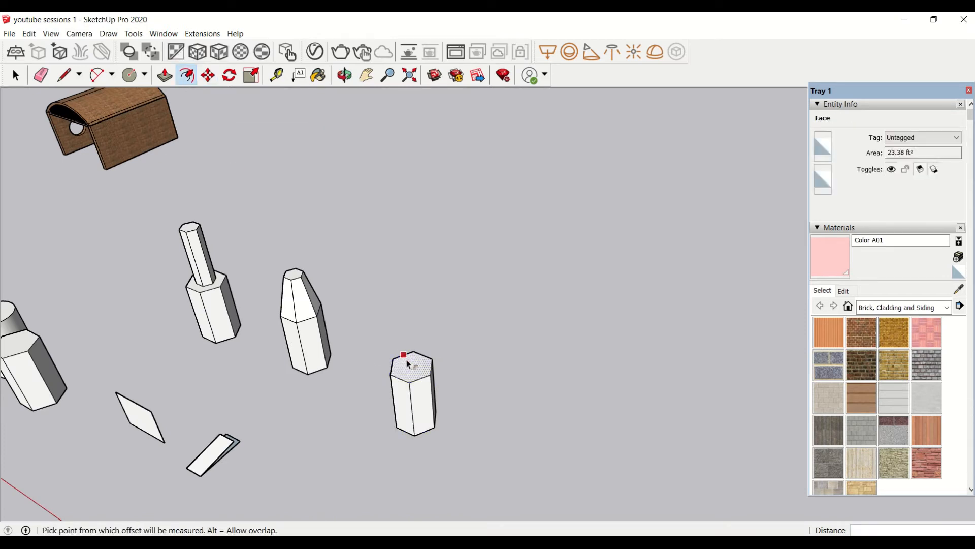
left_click(411, 364)
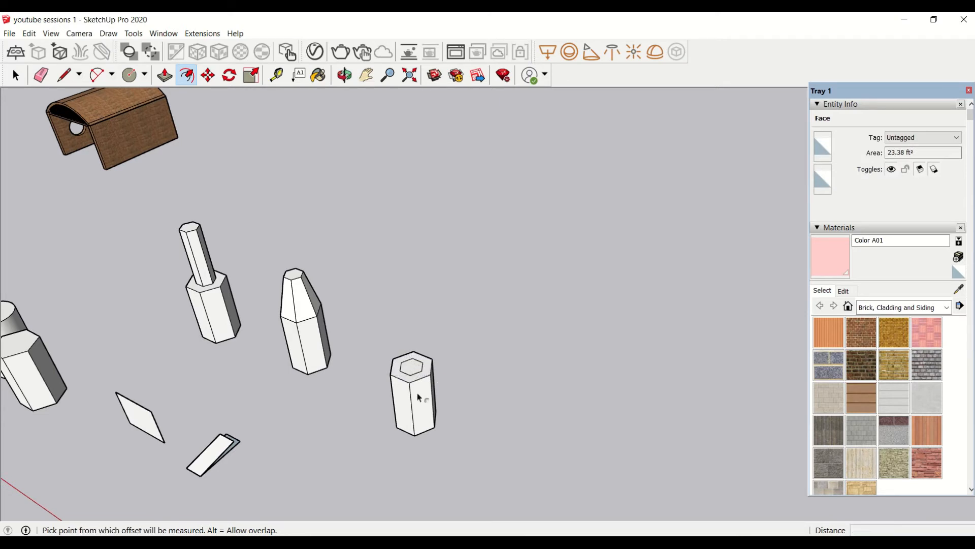
scroll(465, 391, "up", 4)
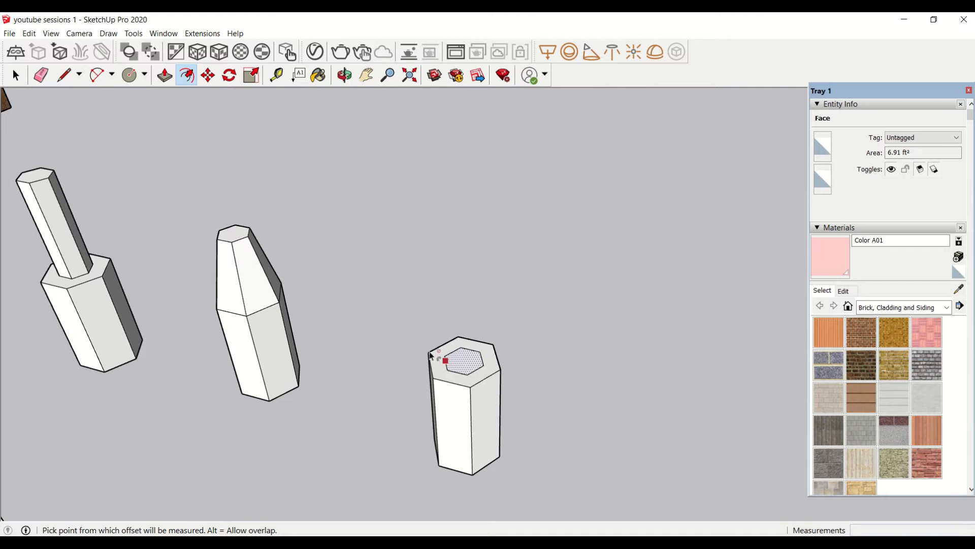
key("Escape")
key("space")
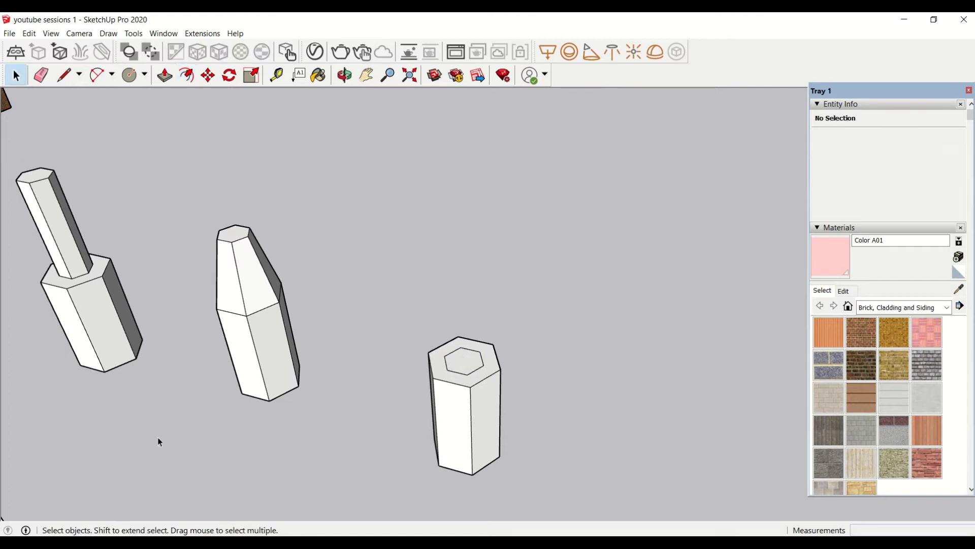
Step: Push/Pull the inner hexagon up 12' 3 1/2" to match the existing stepped column
left_click_drag(7, 157, 173, 417)
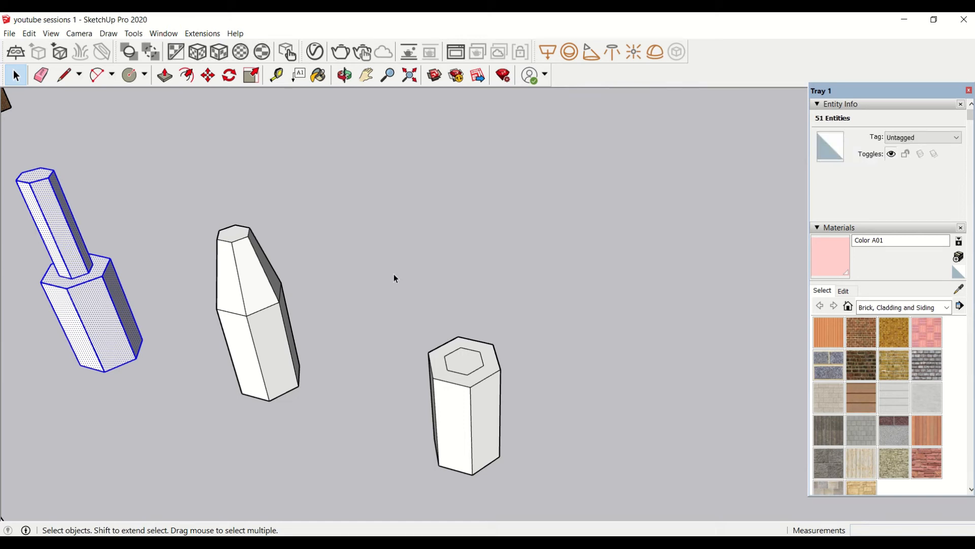
key("p")
left_click_drag(468, 358, 461, 221)
middle_click_drag(493, 375, 434, 344)
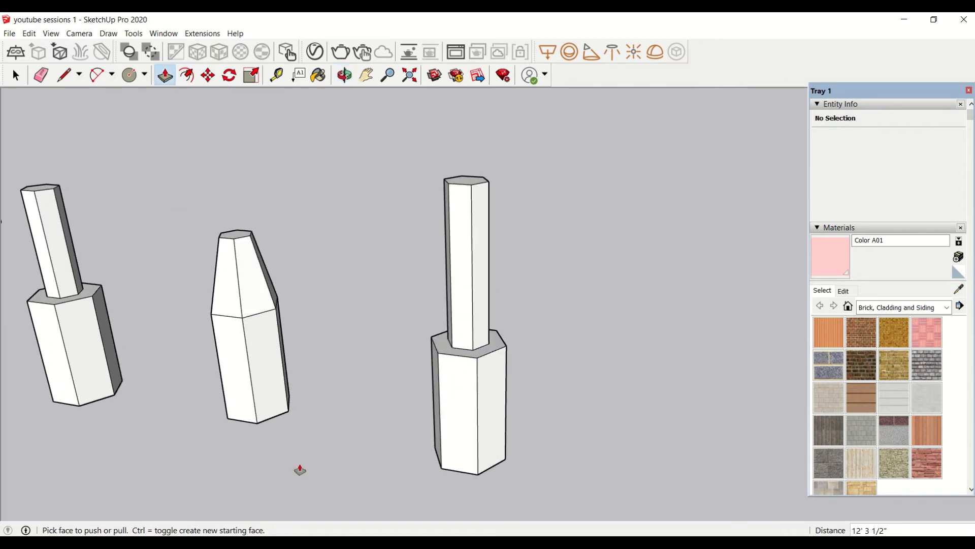
Step: Copy the original plain hexagonal prism about 69' 1" away, beyond the new stepped column
scroll(327, 389, "down", 5)
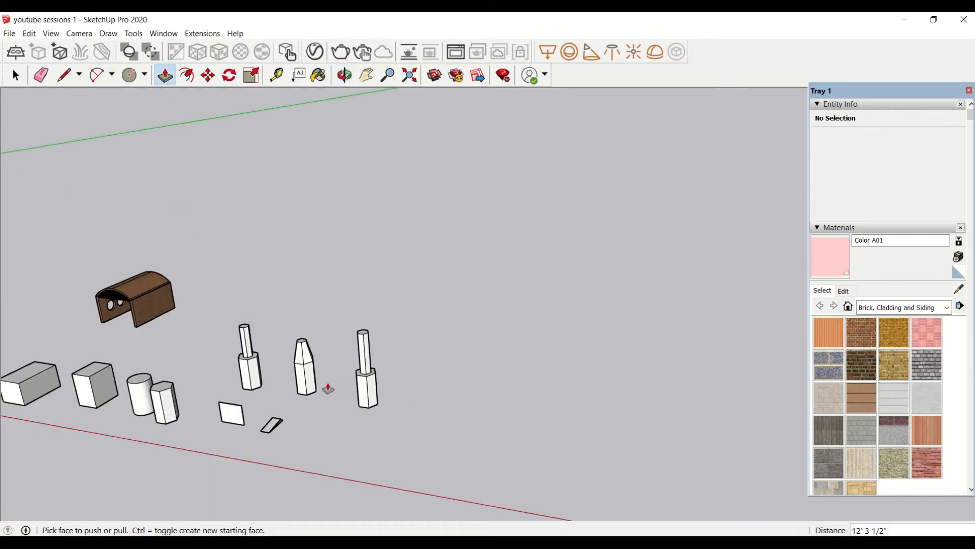
scroll(98, 432, "up", 2)
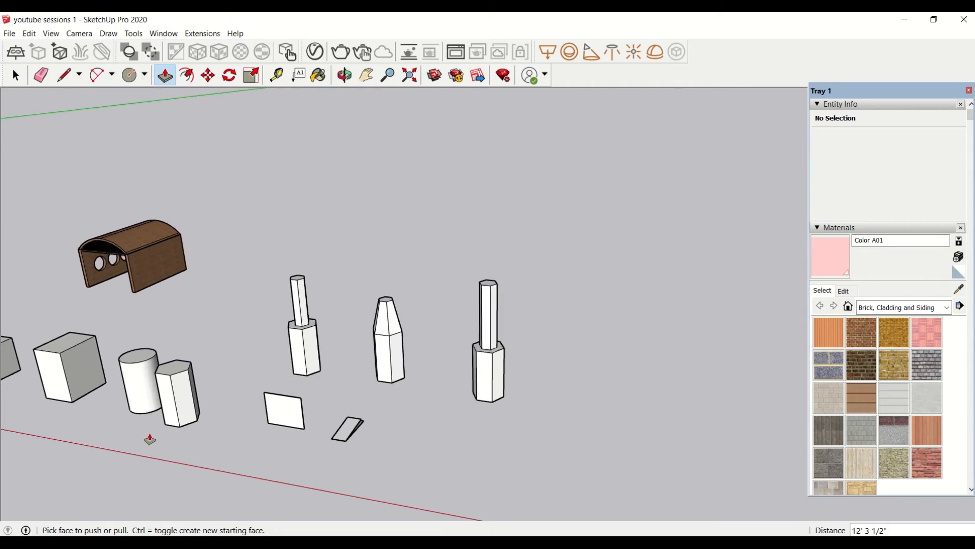
key("space")
triple_click(182, 419)
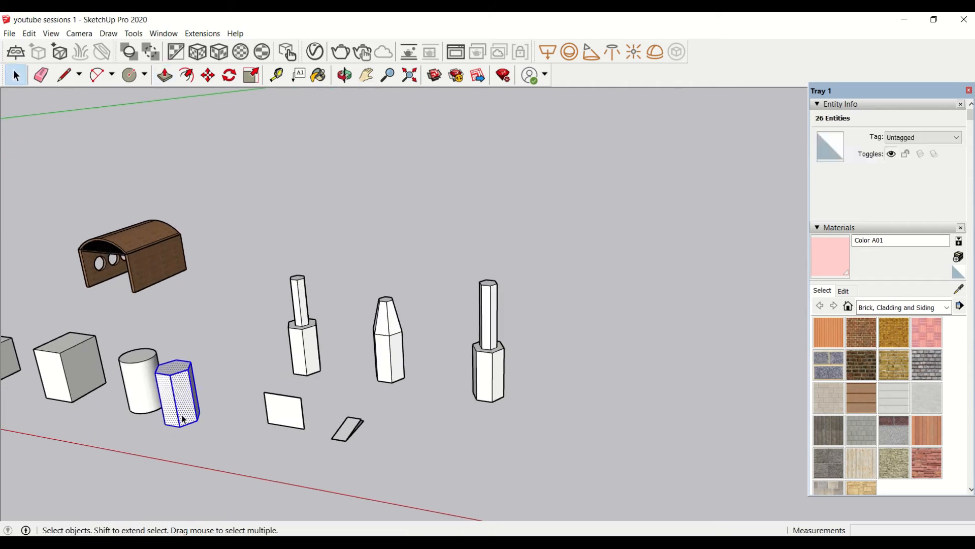
key("m")
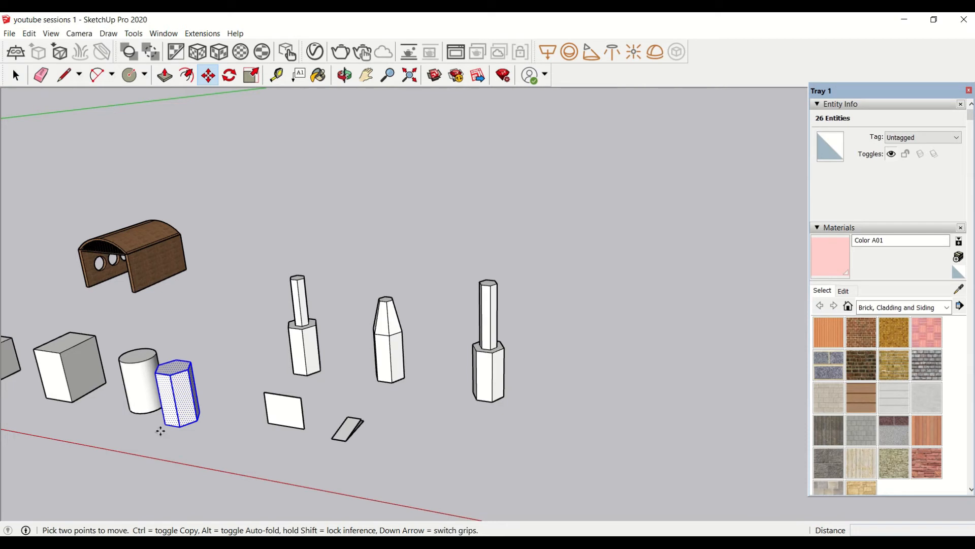
left_click(165, 424)
left_click(560, 414)
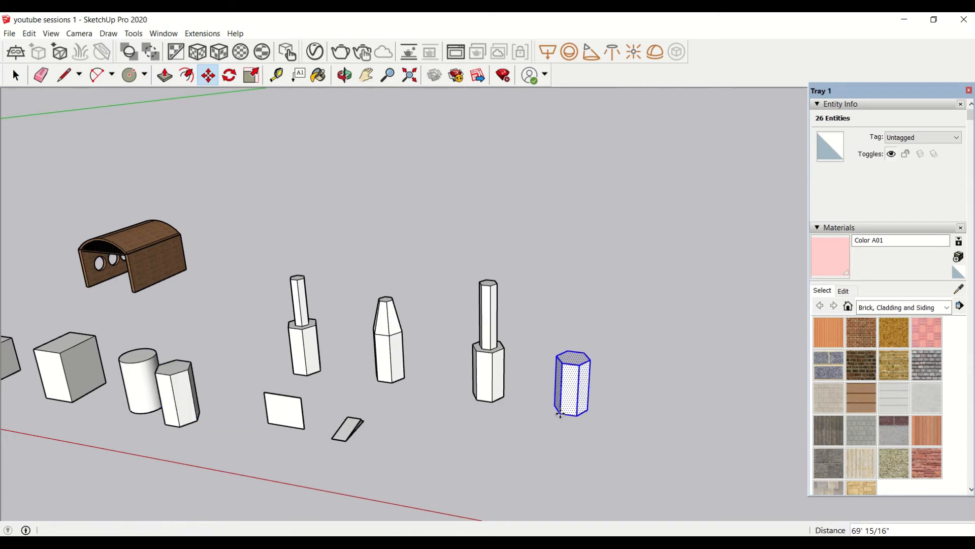
Step: Offset the top hexagon of the new copy inward to an inner hexagon with a radius of about 1' 7"
middle_click_drag(624, 388, 615, 401)
scroll(615, 401, "up", 5)
key("f")
left_click(493, 318)
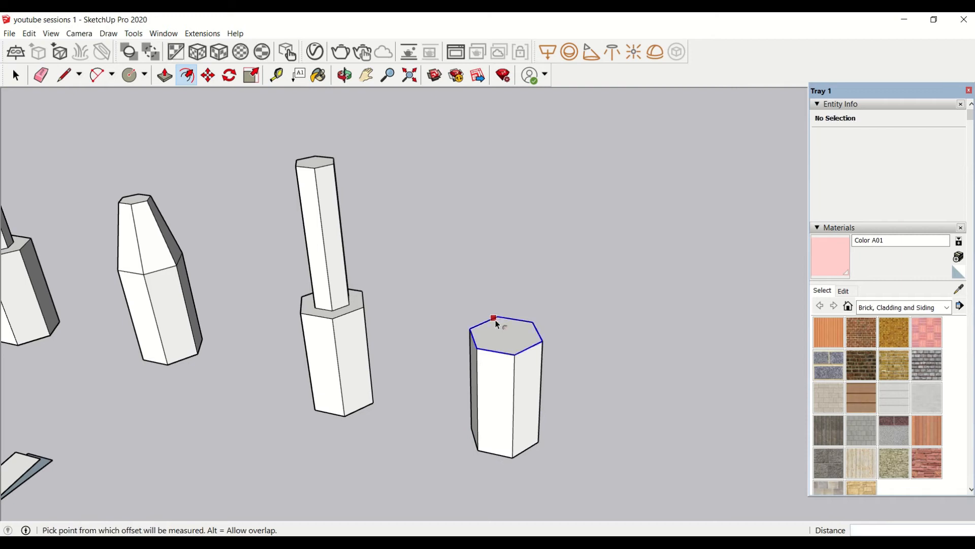
left_click(500, 327)
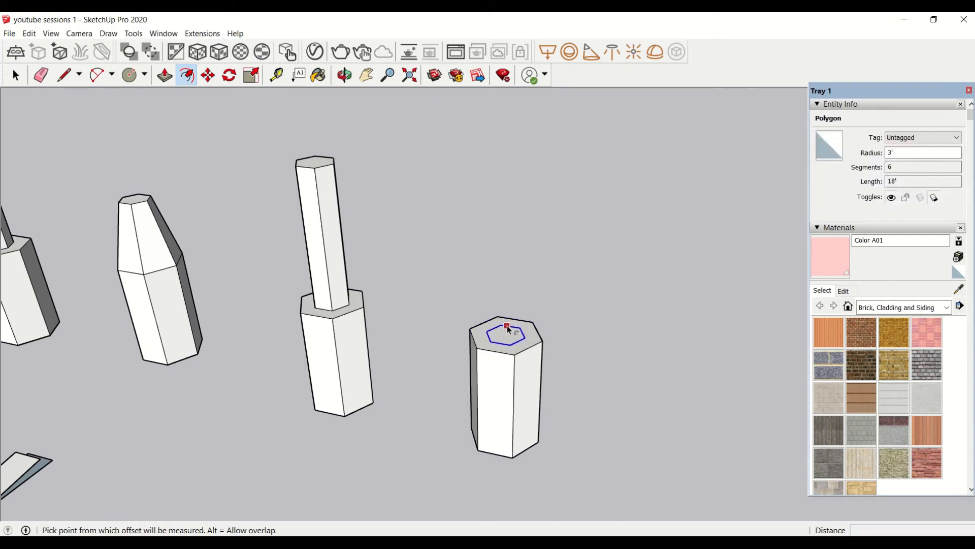
scroll(508, 330, "up", 1)
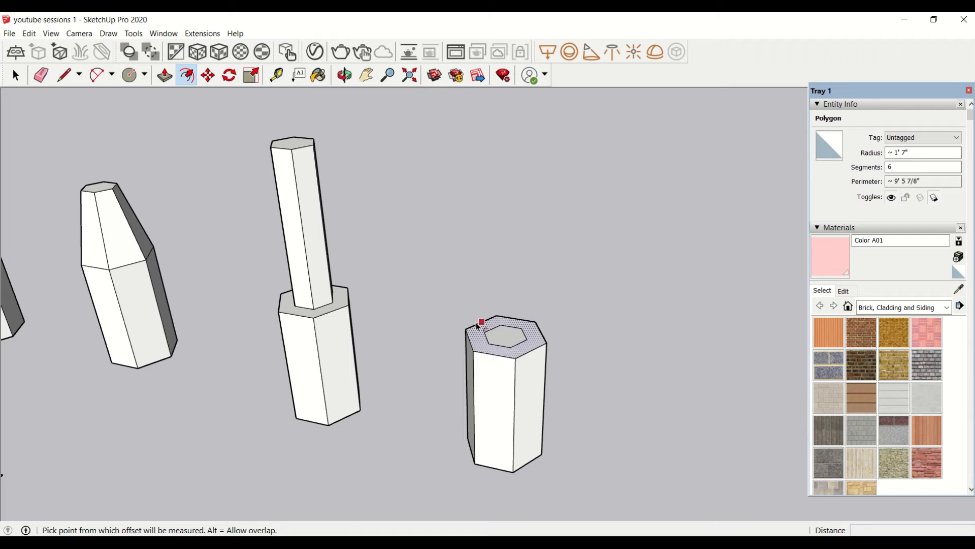
Step: Draw lines joining the inner hexagon's corners to the matching outer corners on the prism's top face
left_click(65, 75)
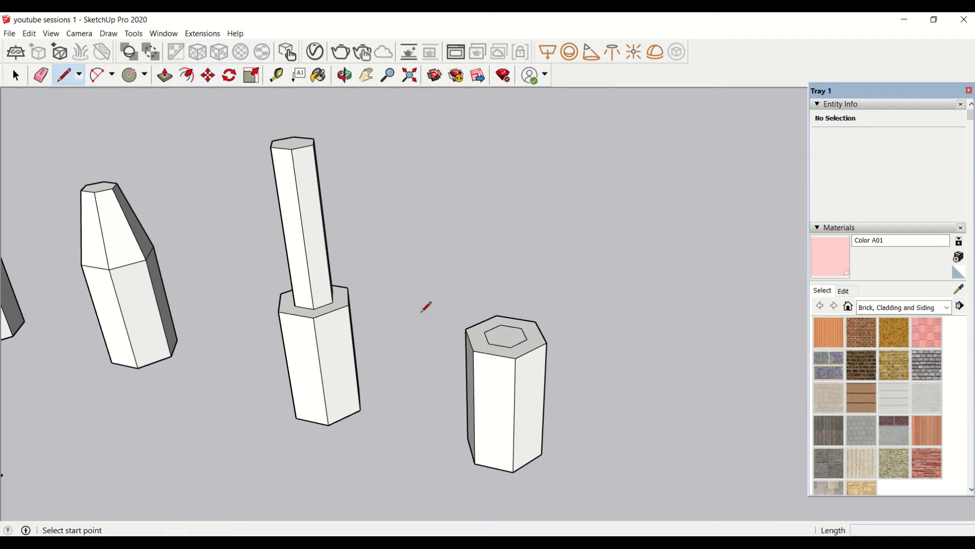
left_click(485, 331)
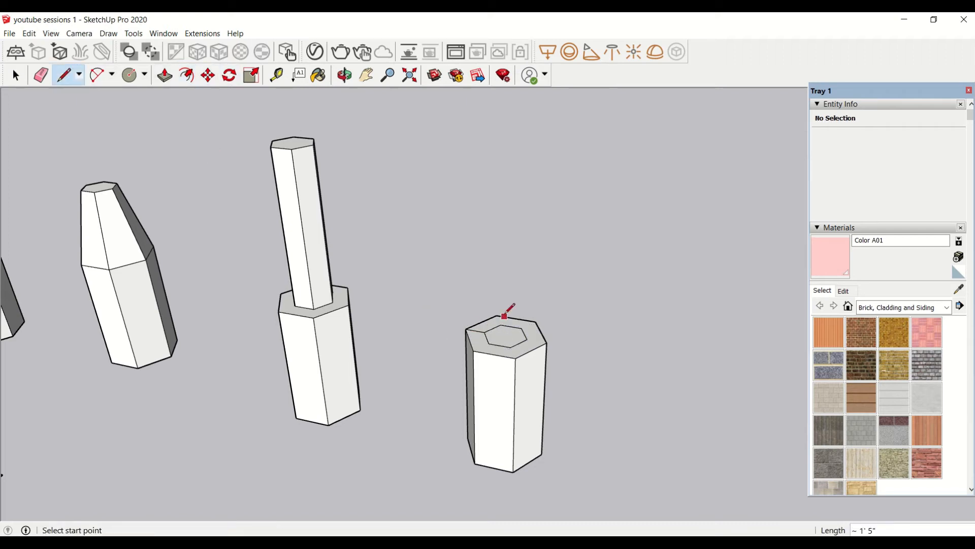
left_click(500, 325)
left_click(497, 315)
left_click(522, 328)
left_click(536, 322)
left_click(528, 339)
left_click(547, 344)
left_click(511, 348)
left_click(516, 358)
key("space")
Step: Push/Pull the inner hexagon up 12' 3 1/2" to the stepped column's height, forming a tapered upper part
left_click(505, 337)
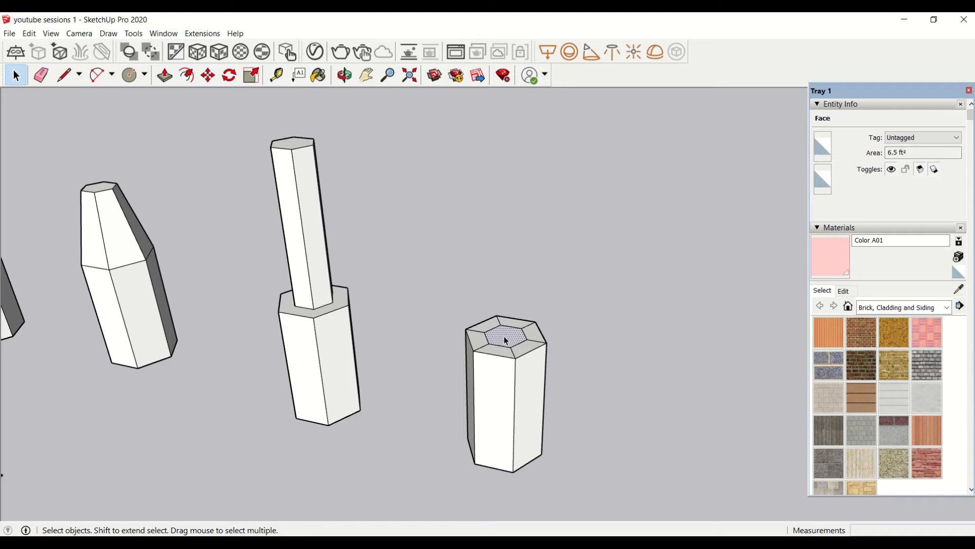
key("p")
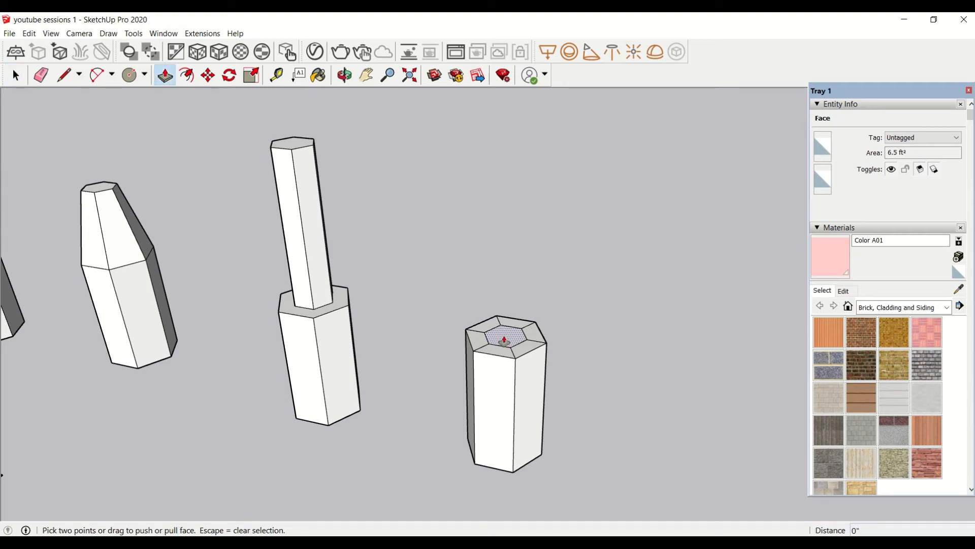
left_click(504, 341)
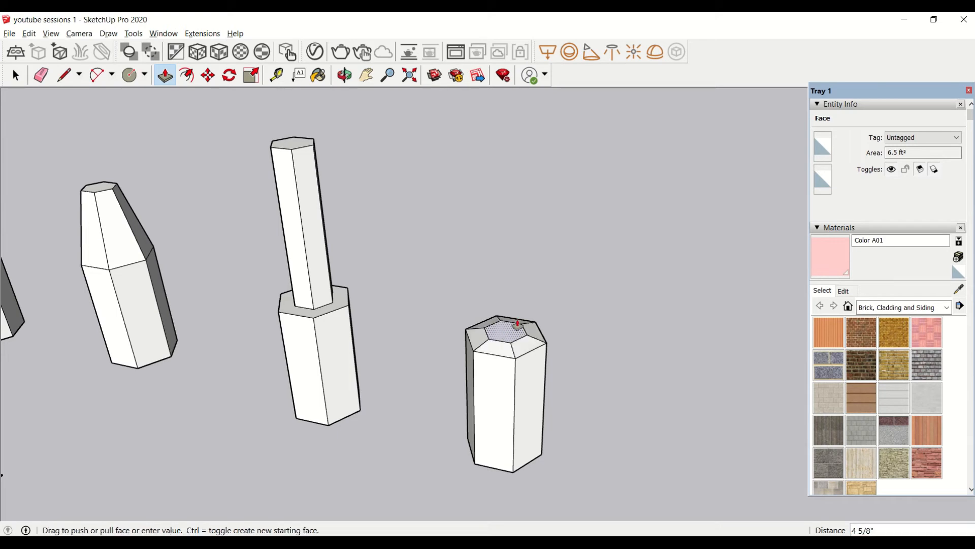
left_click(315, 141)
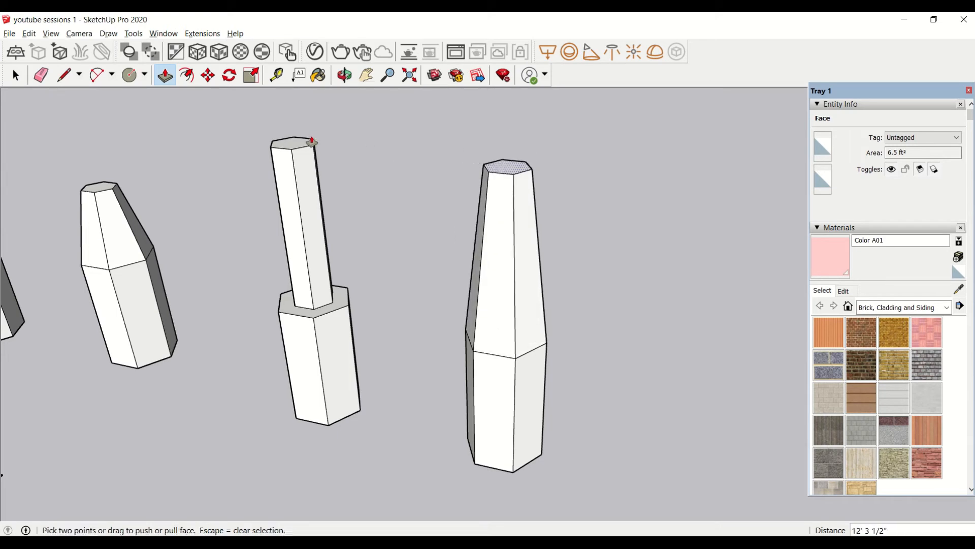
Step: Copy the original plain hexagonal prism to a spot beyond the new tapered column
middle_click_drag(496, 442, 429, 395)
scroll(429, 394, "down", 3)
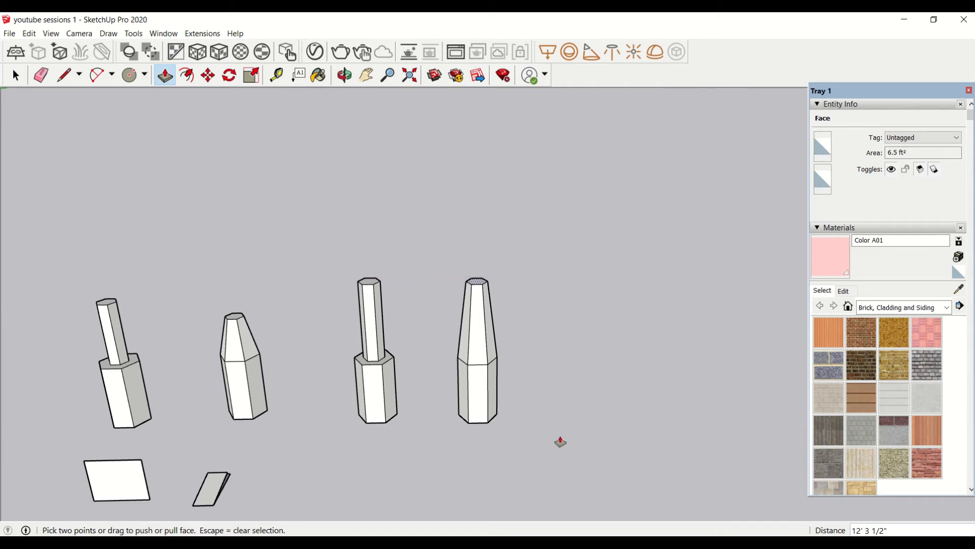
key("space")
scroll(549, 416, "down", 5)
triple_click(372, 440)
key("m")
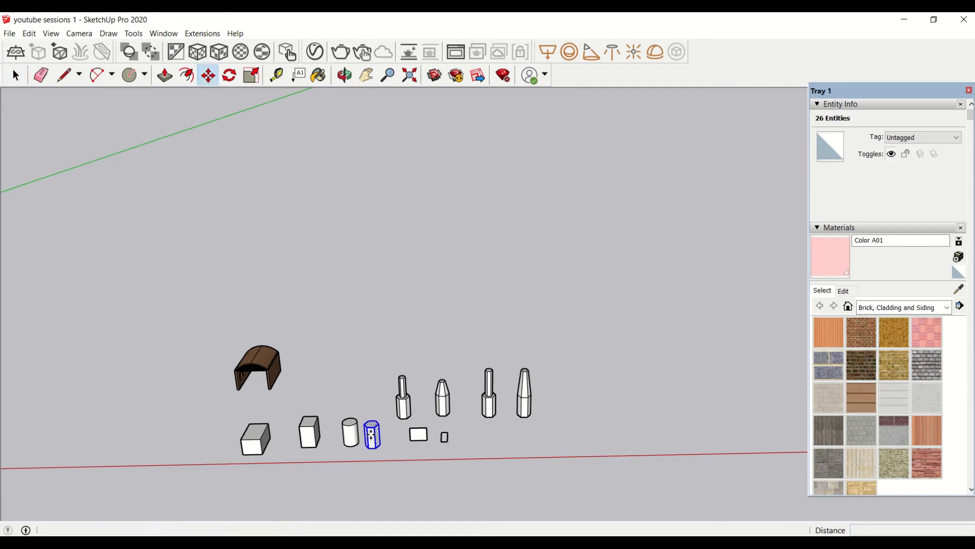
key("ctrl")
left_click(377, 447)
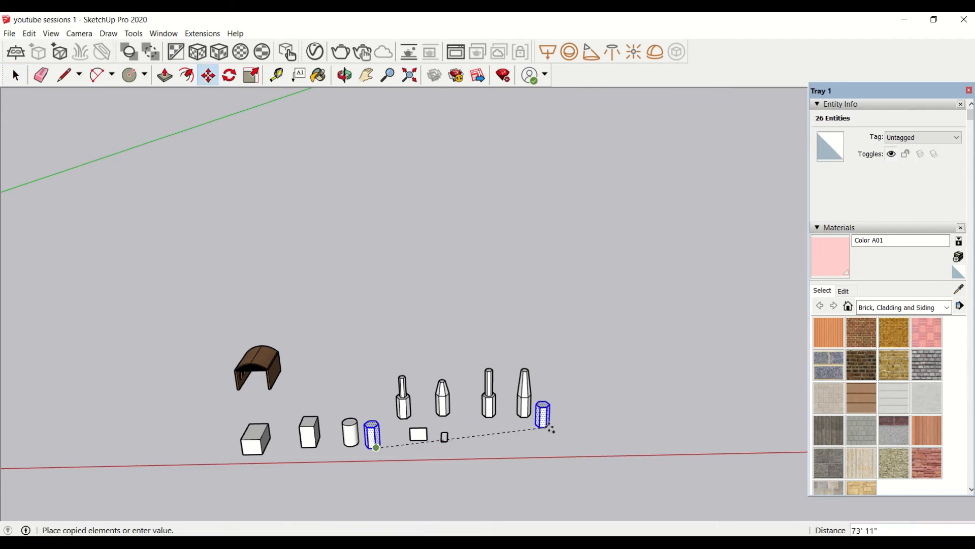
left_click(559, 418)
Step: Offset the new copy's top face inward to an inner hexagon of about 7.15 ft²
middle_click_drag(605, 407, 553, 392)
scroll(546, 422, "up", 8)
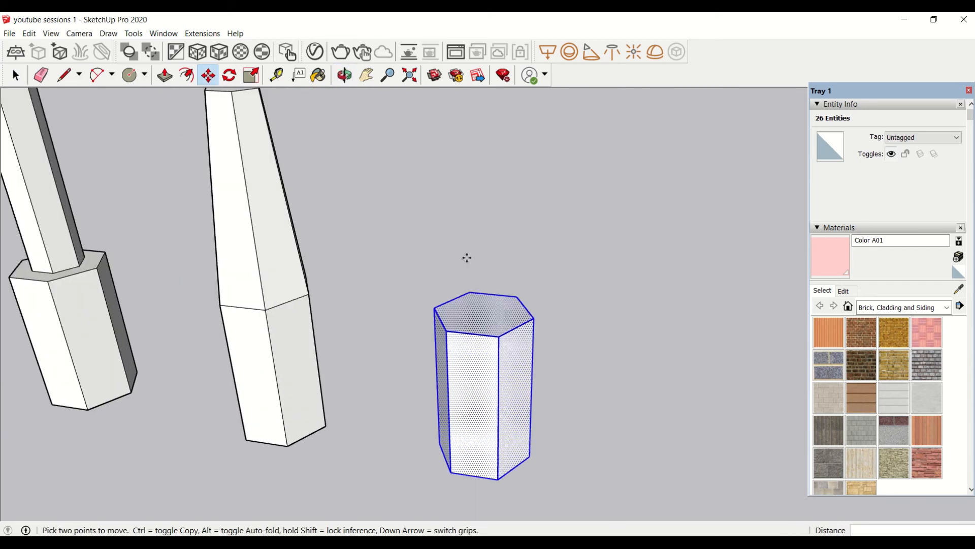
left_click(186, 75)
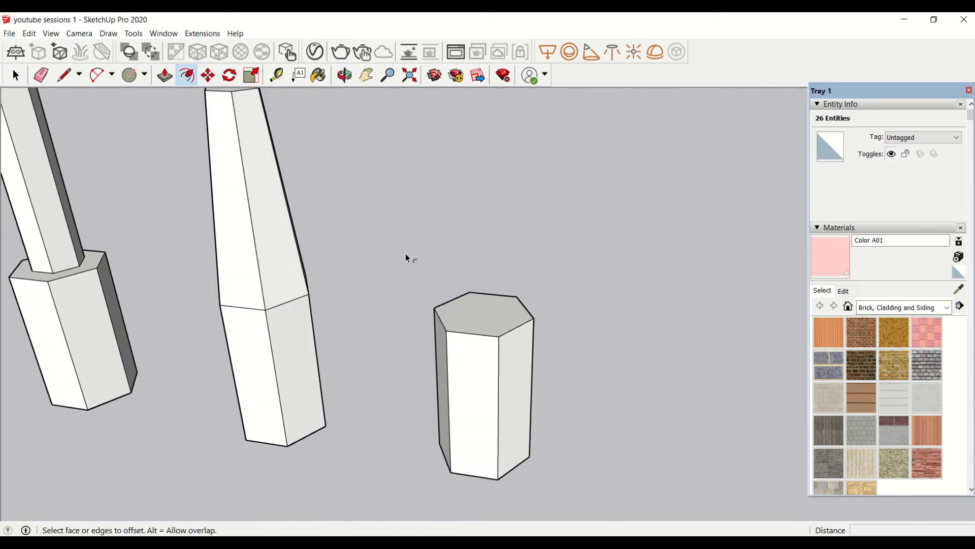
left_click(452, 300)
left_click(469, 314)
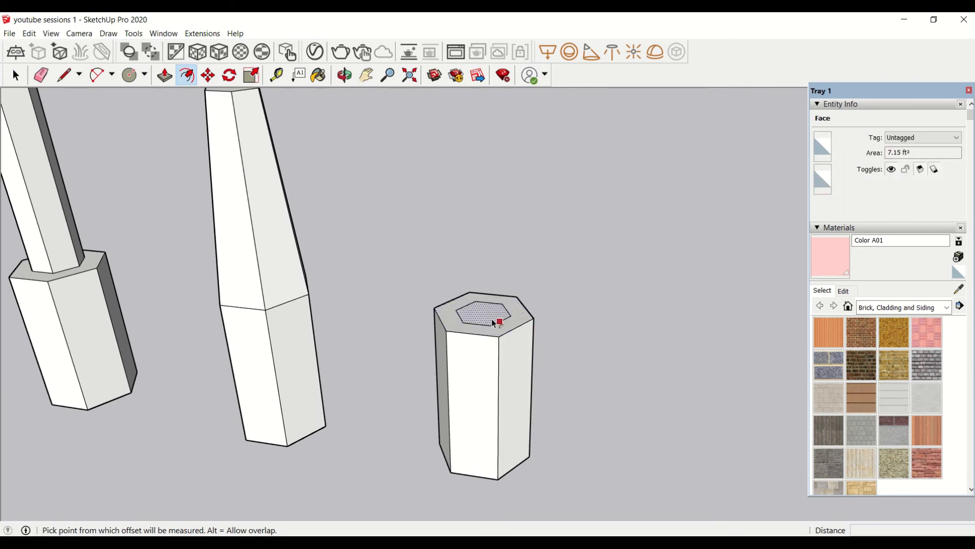
Step: Move the inner hexagon face straight up 12' 3 1/2" to match the neighbouring tapered column's height
key("m")
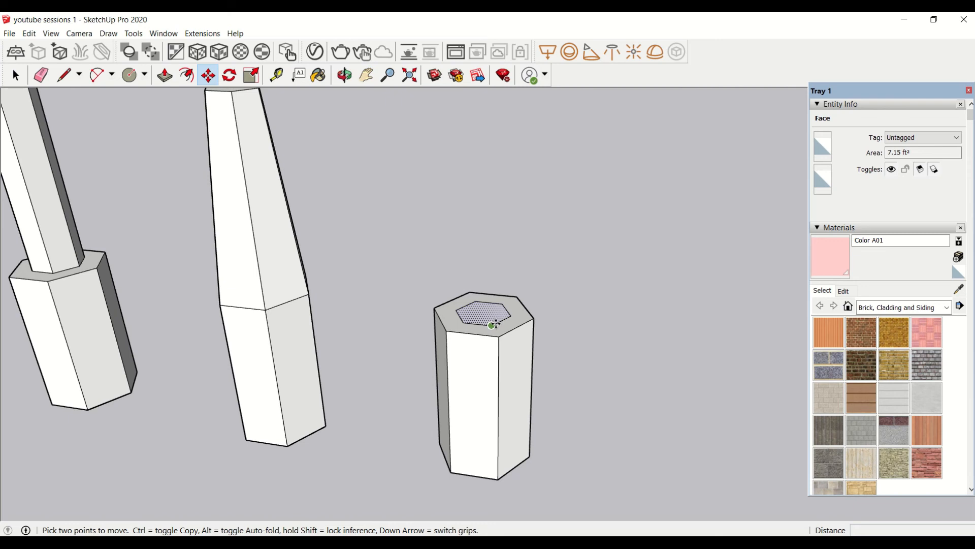
left_click(492, 325)
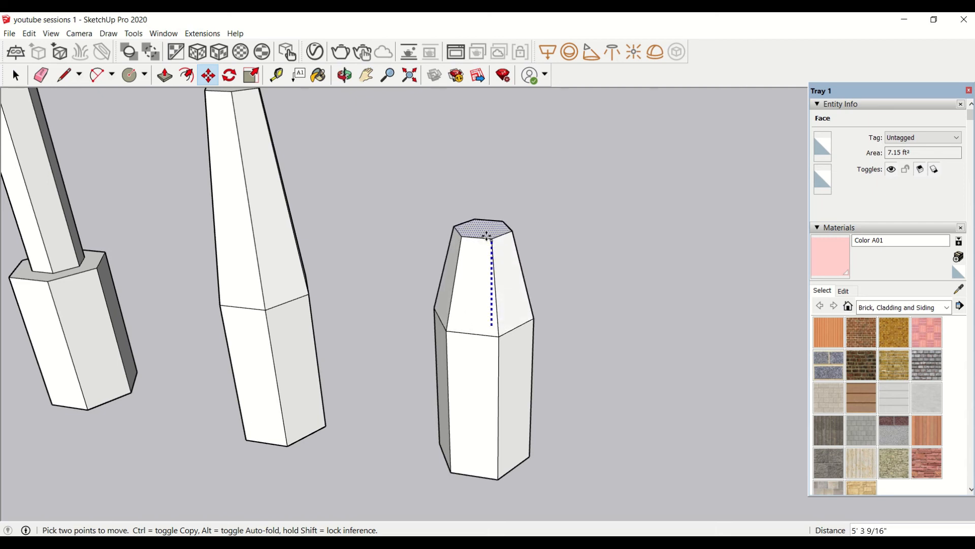
scroll(482, 188, "down", 2)
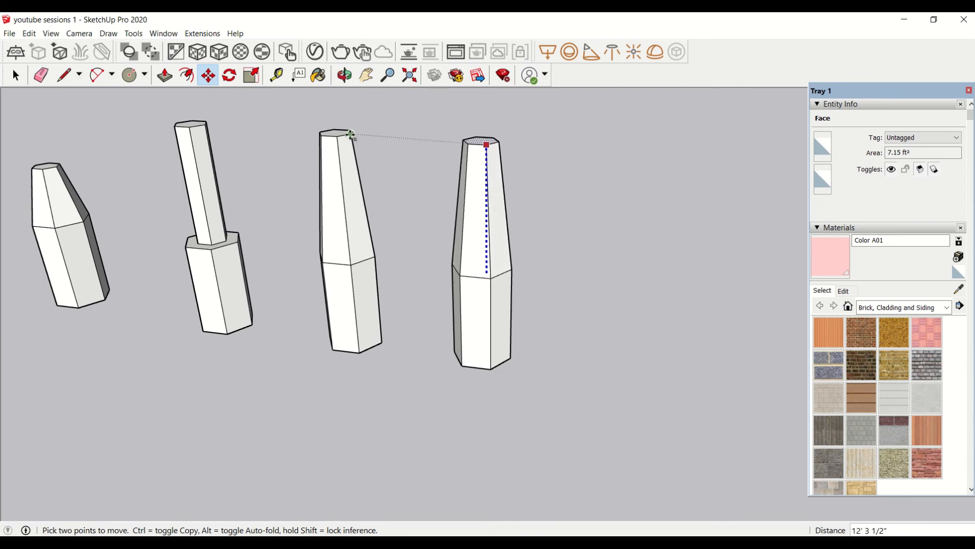
left_click(351, 134)
Step: Paint the three visible sloped faces of the newest tapered column with Brick Antique 01
middle_click_drag(410, 401, 440, 309)
scroll(438, 311, "down", 4)
scroll(498, 240, "up", 3)
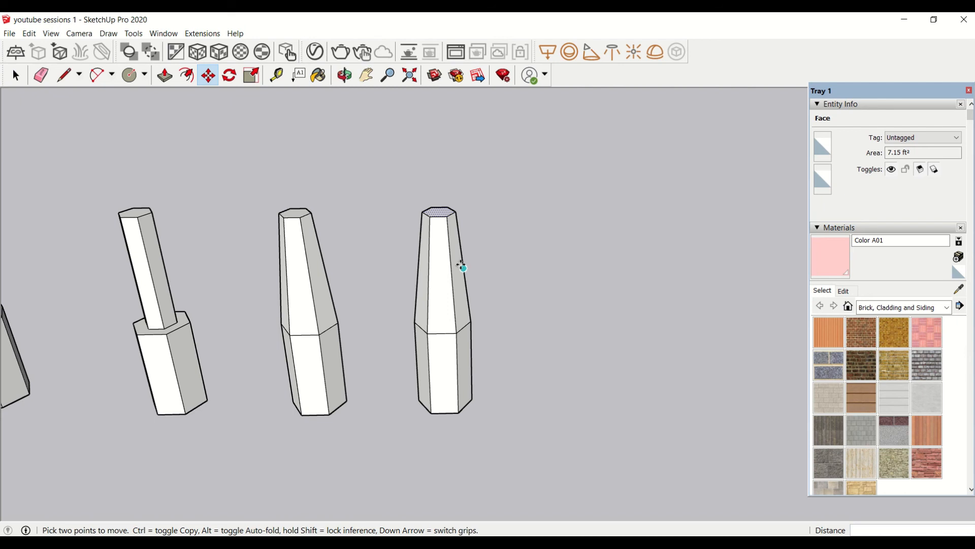
key("space")
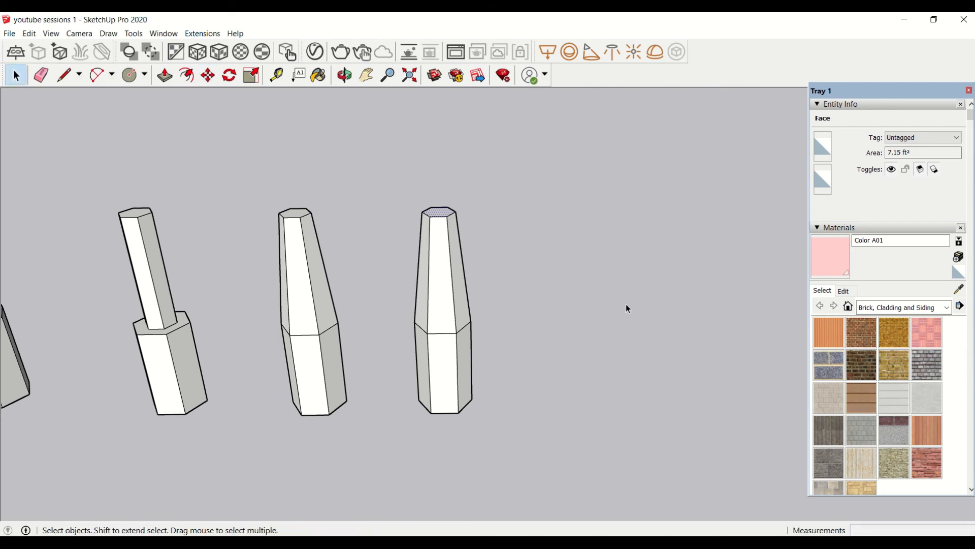
left_click(864, 325)
left_click(449, 298)
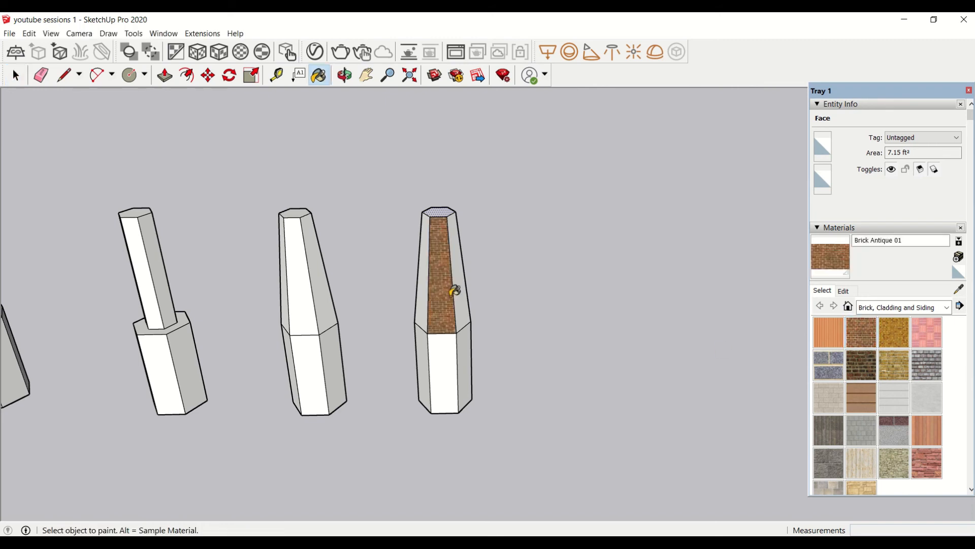
left_click(466, 300)
left_click(421, 284)
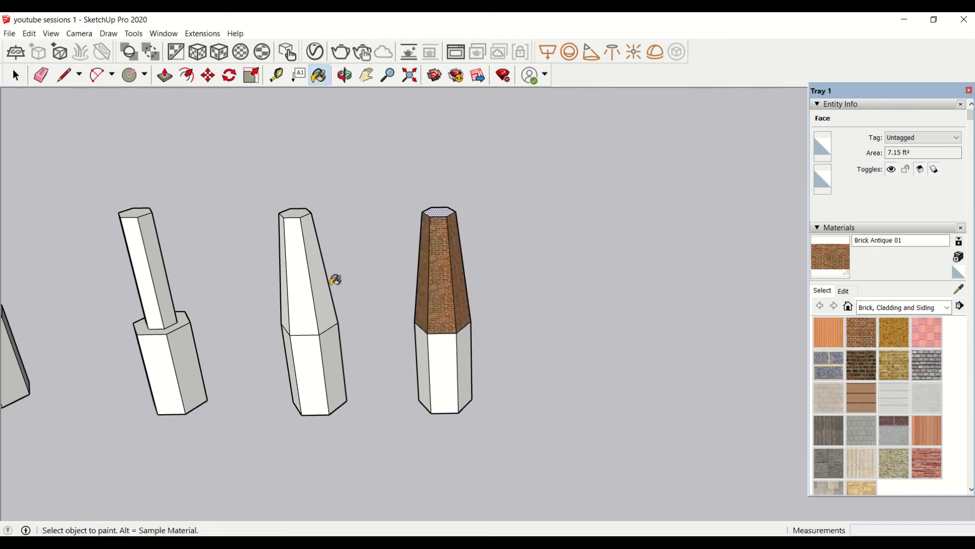
Step: Apply Brick Antique 01 to the visible sloped faces of the neighbouring tapered column made with Push/Pull
left_click(310, 287)
left_click(305, 284)
left_click(283, 278)
mouse_move(359, 386)
middle_mouse_down()
mouse_move(369, 295)
mouse_move(404, 350)
middle_mouse_up()
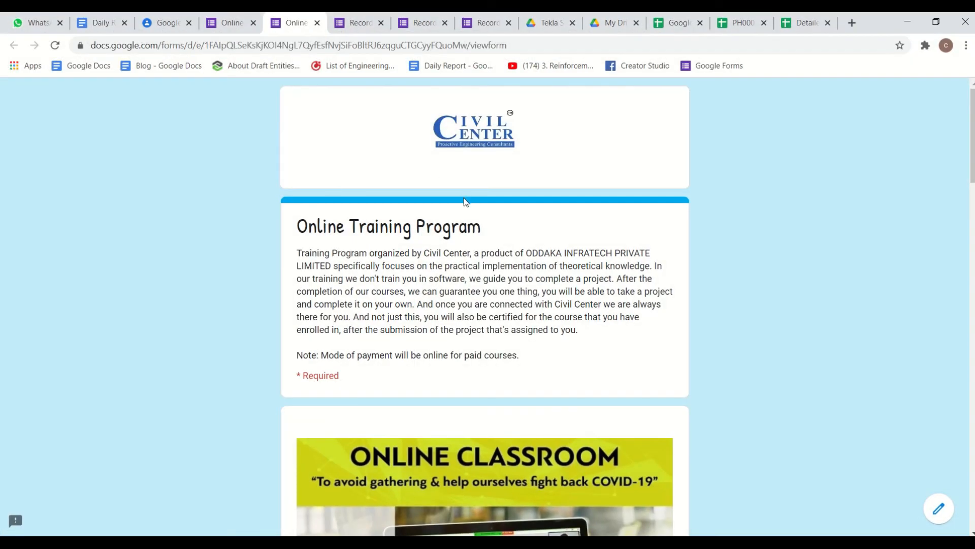
Step: In the browser, look through the Online Training Program Google Form from its description down to the contact fields
scroll(471, 199, "down", 1)
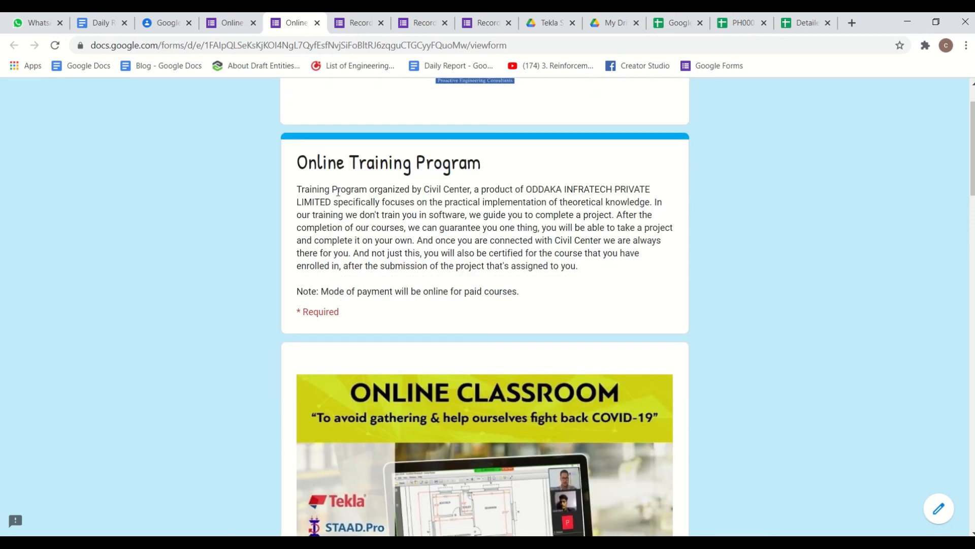
scroll(446, 189, "down", 10)
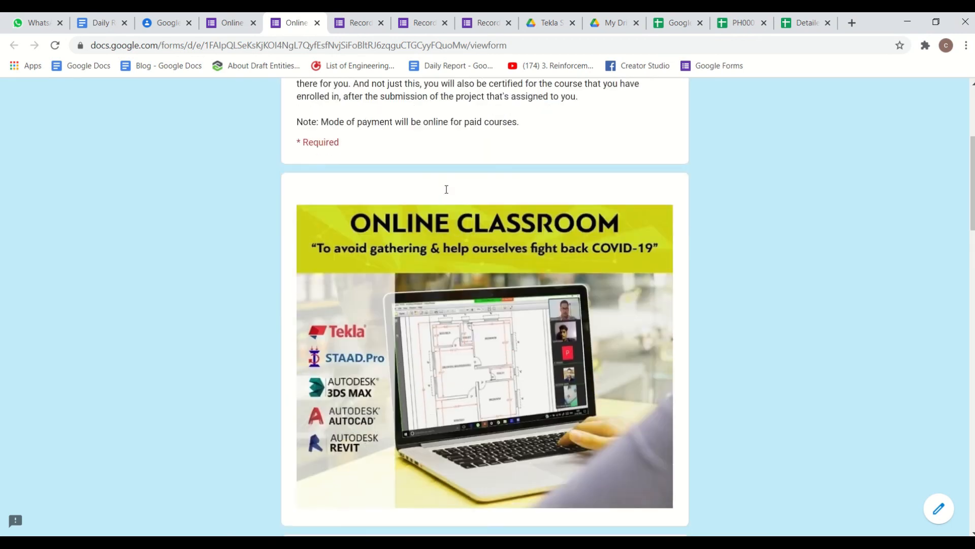
scroll(446, 189, "down", 10)
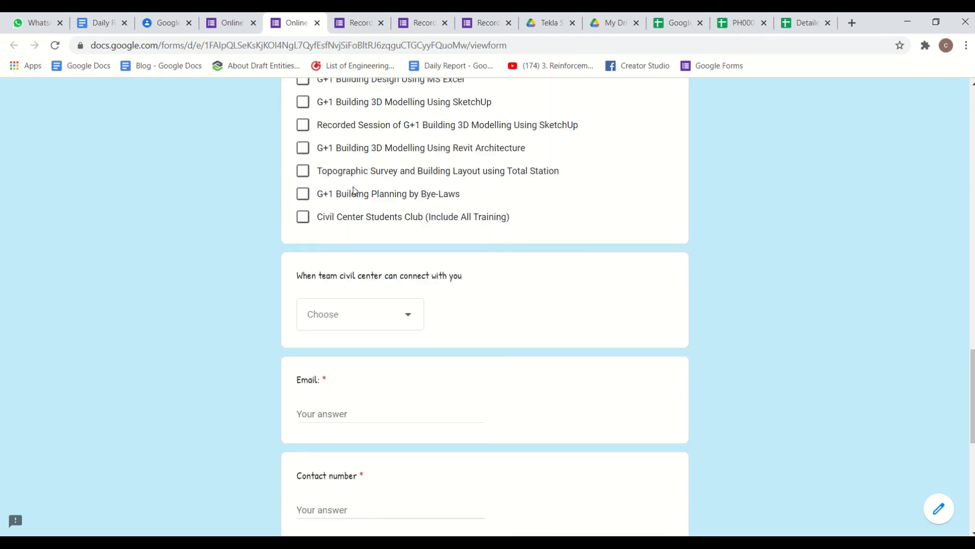
scroll(353, 189, "down", 4)
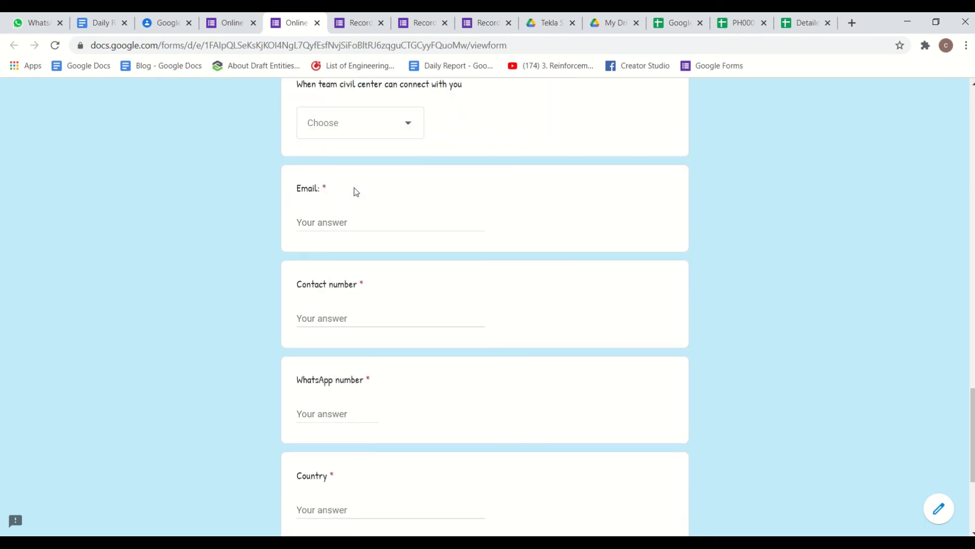
scroll(355, 189, "down", 2)
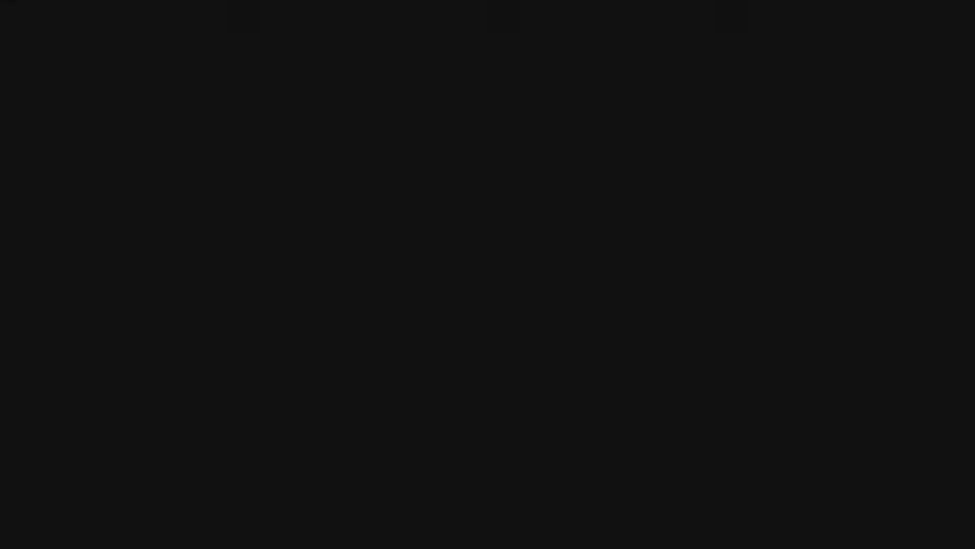